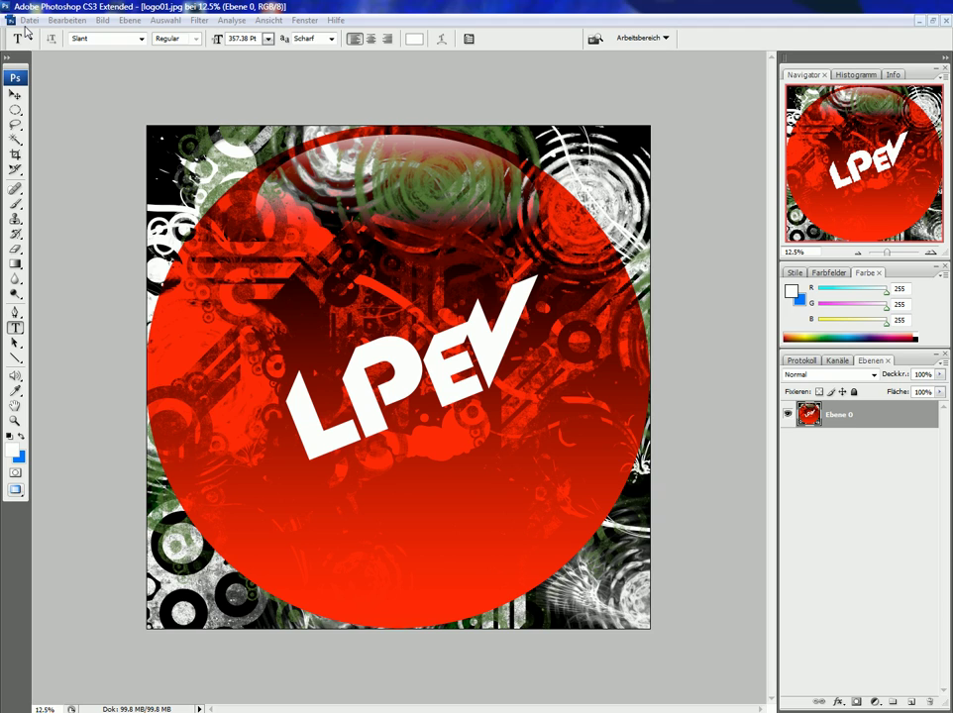
Minimize the logo01 document and restore brush01.psd to full size.
{"action": "left_click", "coordinate": [921, 18]}
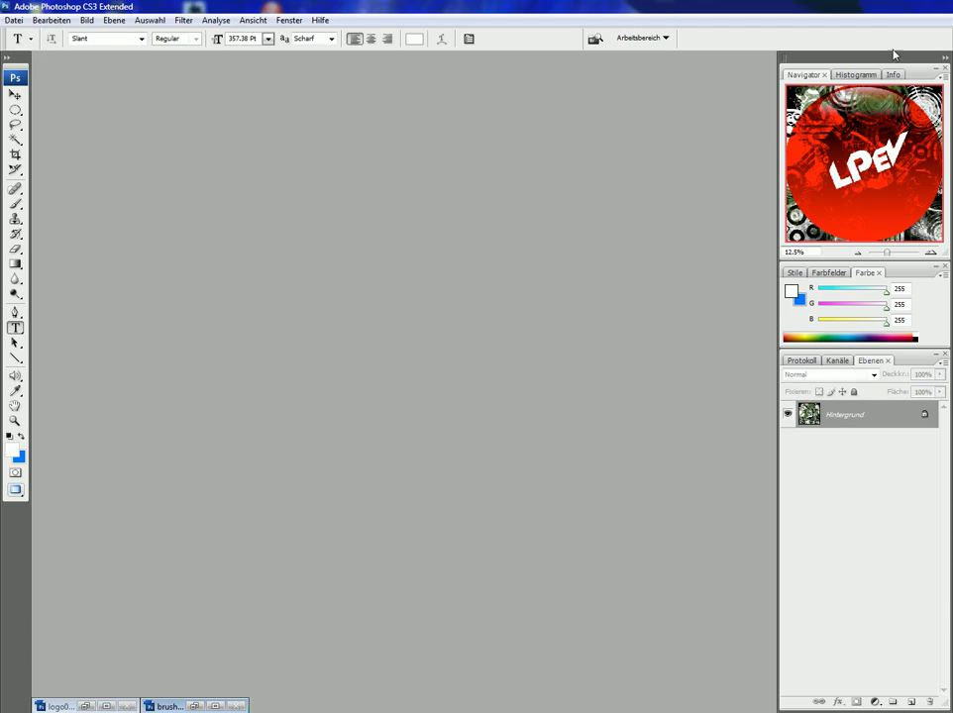
{"action": "double_click", "coordinate": [168, 705]}
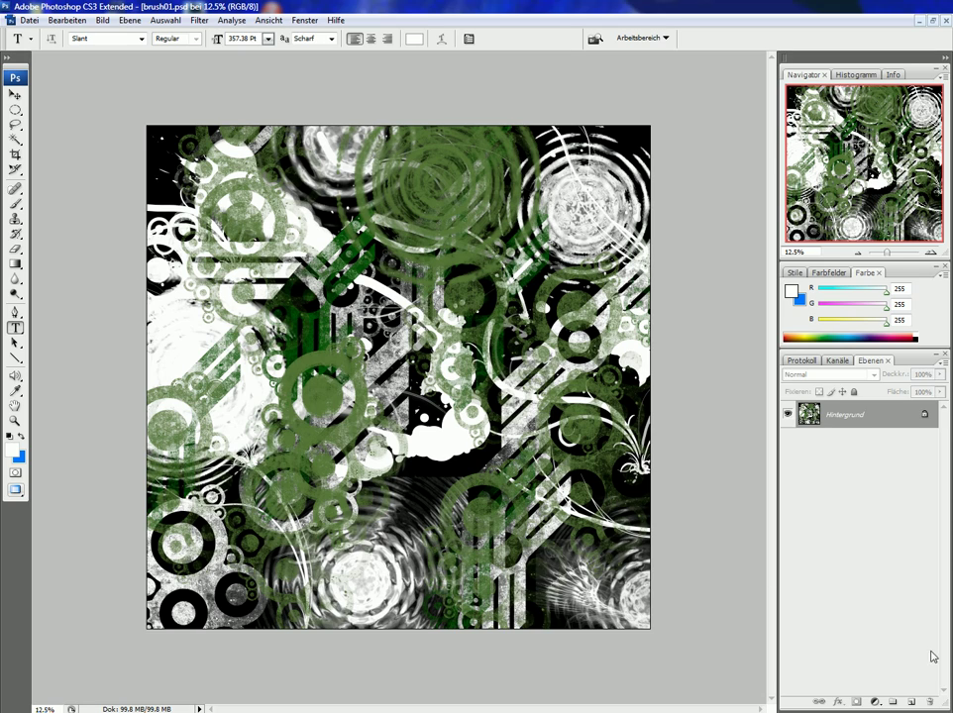
Add new layer Ebene 1 and draw an elliptical selection spanning the whole canvas.
{"action": "left_click", "coordinate": [911, 702]}
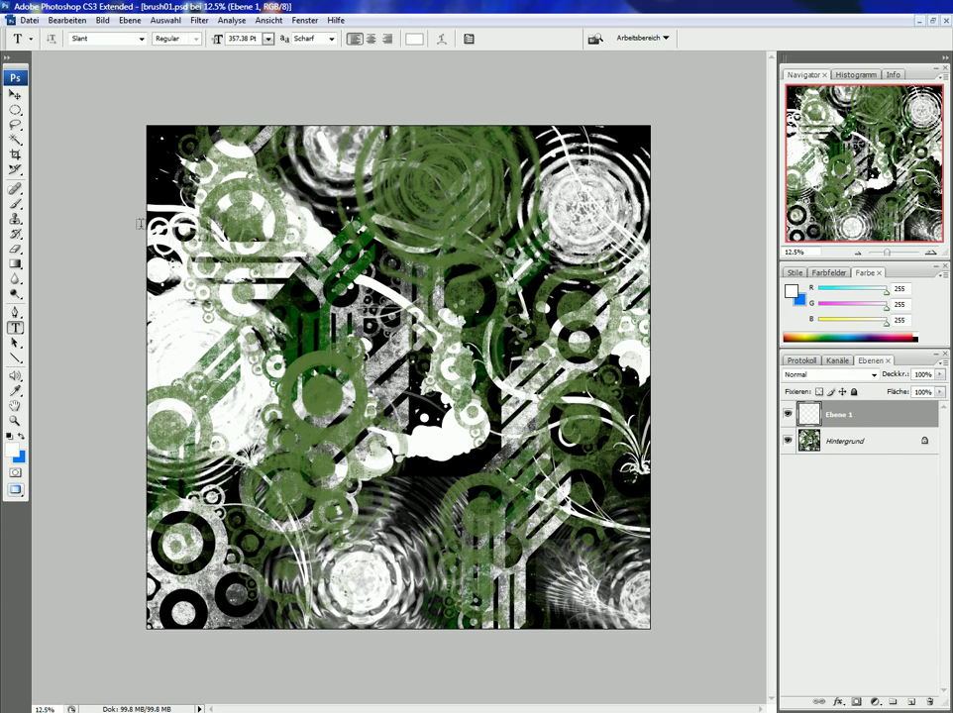
{"action": "left_click", "coordinate": [15, 111]}
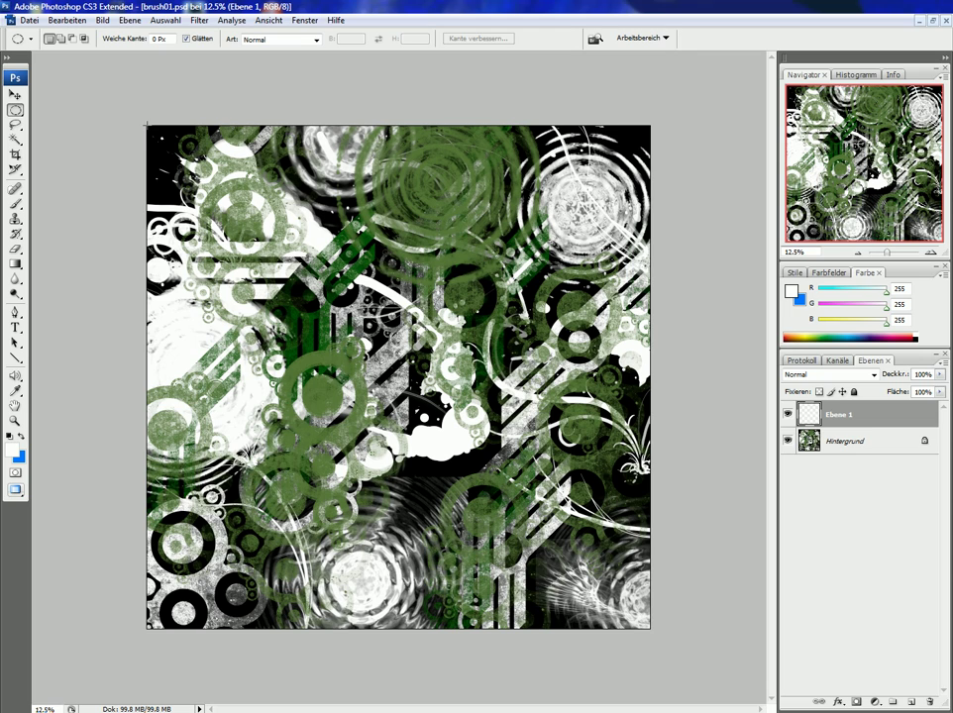
{"action": "left_click_drag", "start_coordinate": [147, 125], "coordinate": [650, 626]}
{"action": "left_click_drag", "start_coordinate": [650, 626], "coordinate": [649, 626]}
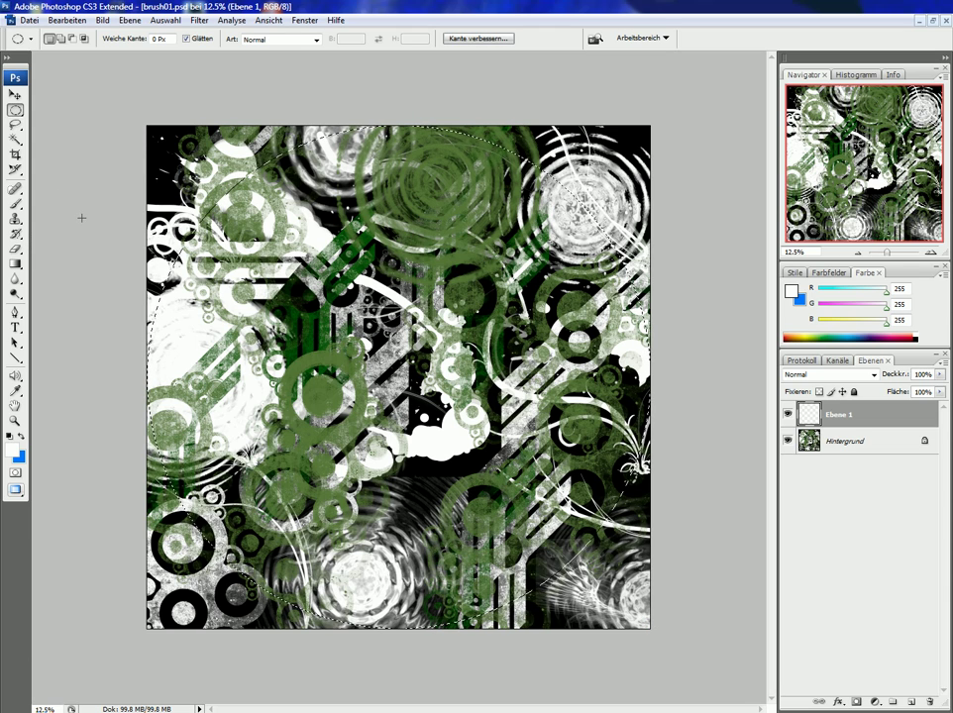
Load a gradient based on the Rot, Grün preset with the end stop changed to 600000.
{"action": "left_click", "coordinate": [15, 263]}
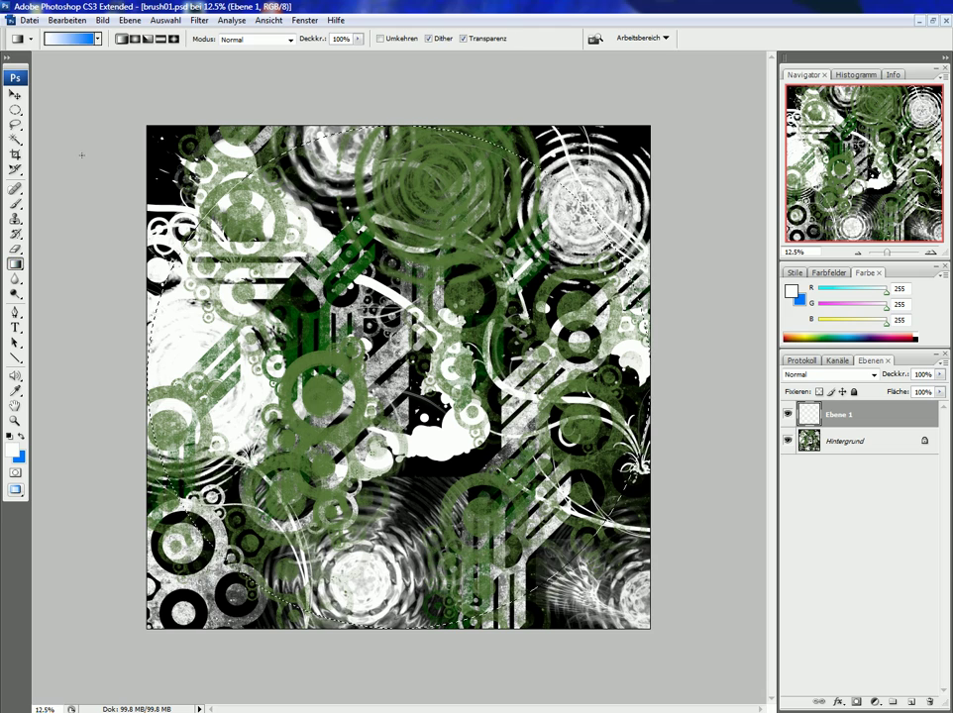
{"action": "right_click", "coordinate": [16, 263]}
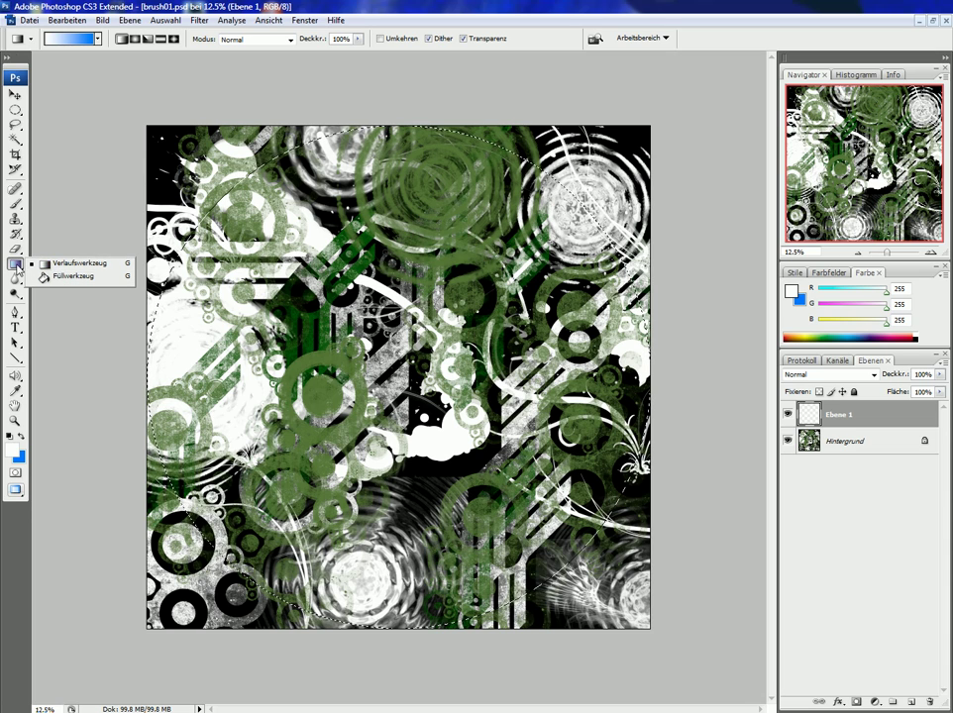
{"action": "left_click", "coordinate": [60, 265]}
{"action": "left_click", "coordinate": [82, 42]}
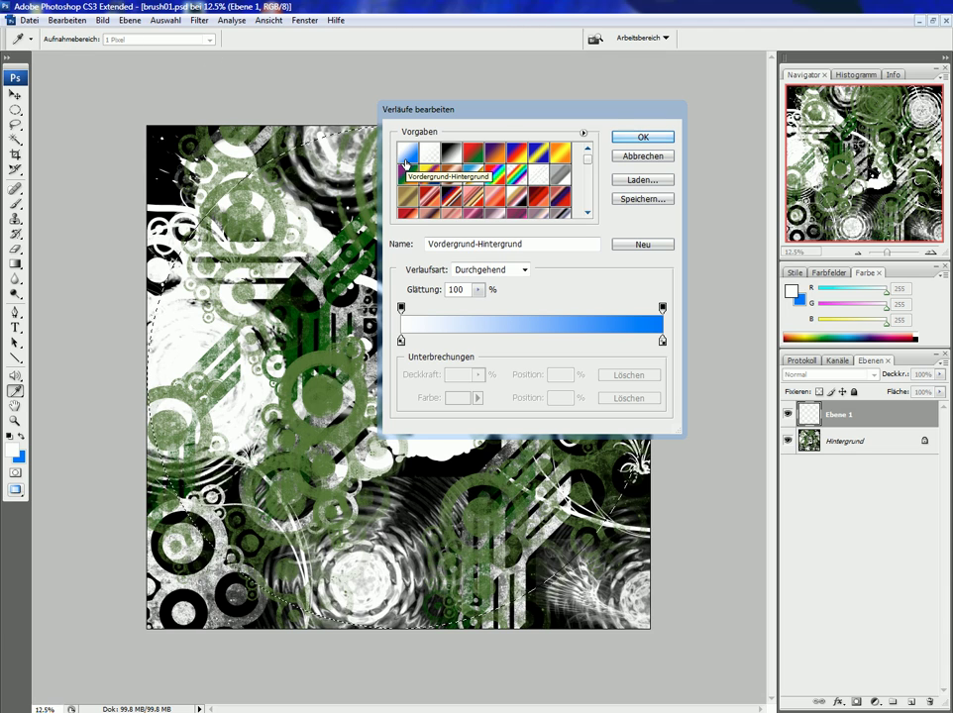
{"action": "left_click", "coordinate": [472, 151]}
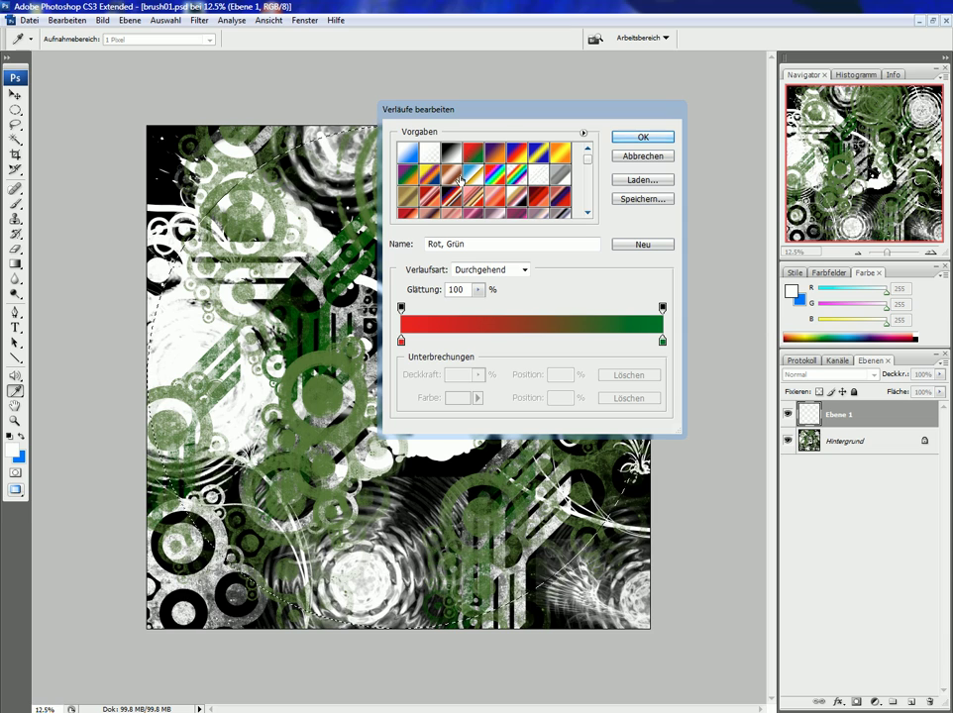
{"action": "left_click", "coordinate": [663, 339]}
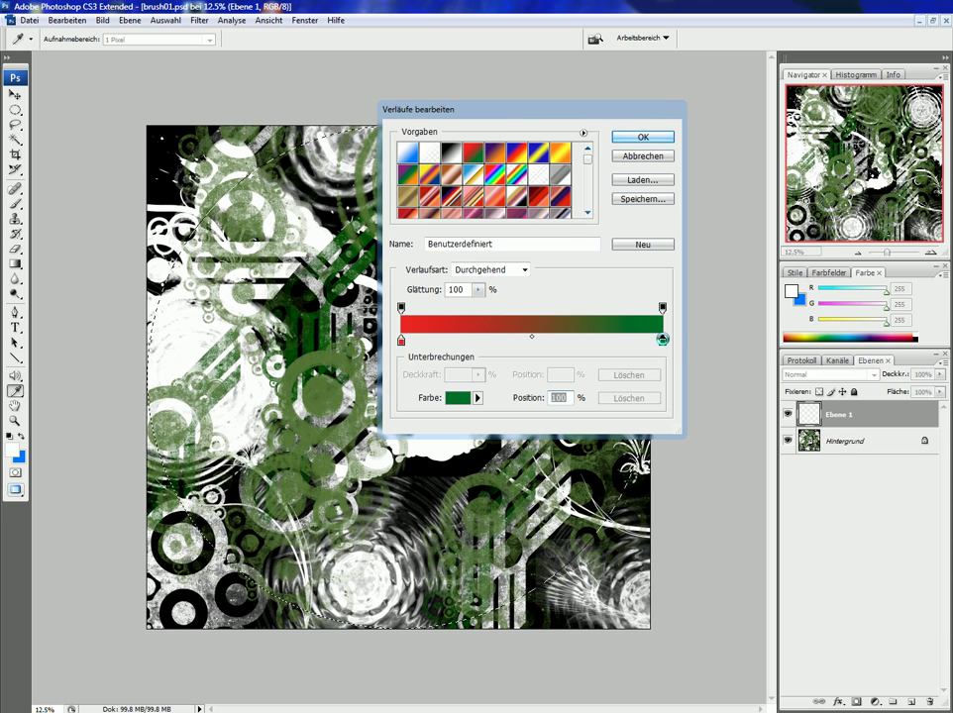
{"action": "double_click", "coordinate": [663, 340]}
{"action": "type", "text": "00000"}
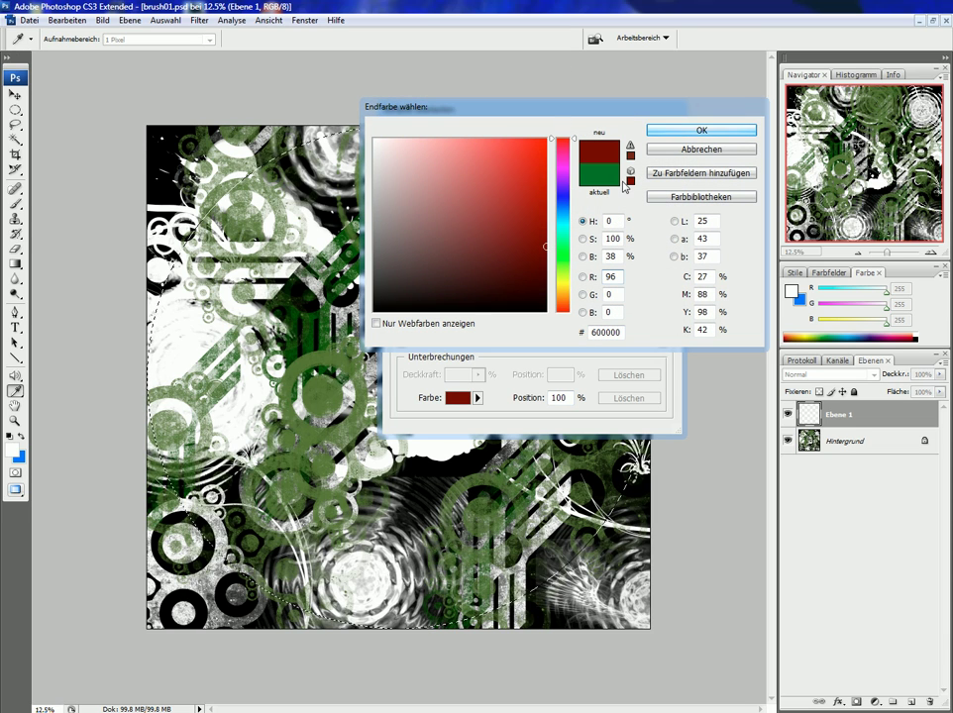
{"action": "left_click", "coordinate": [665, 131]}
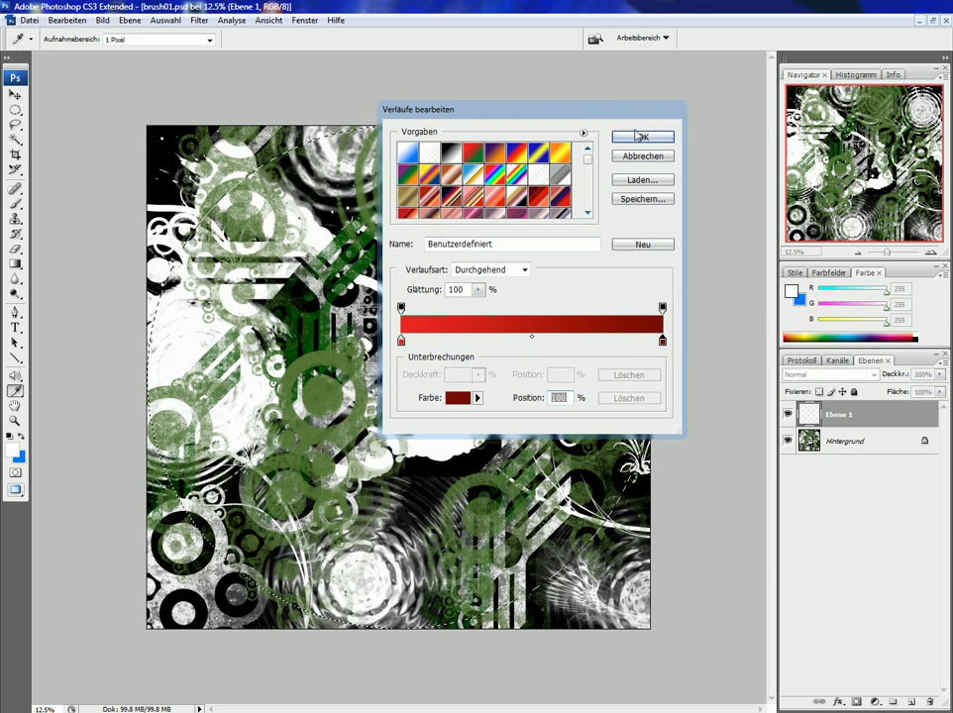
{"action": "left_click", "coordinate": [639, 135]}
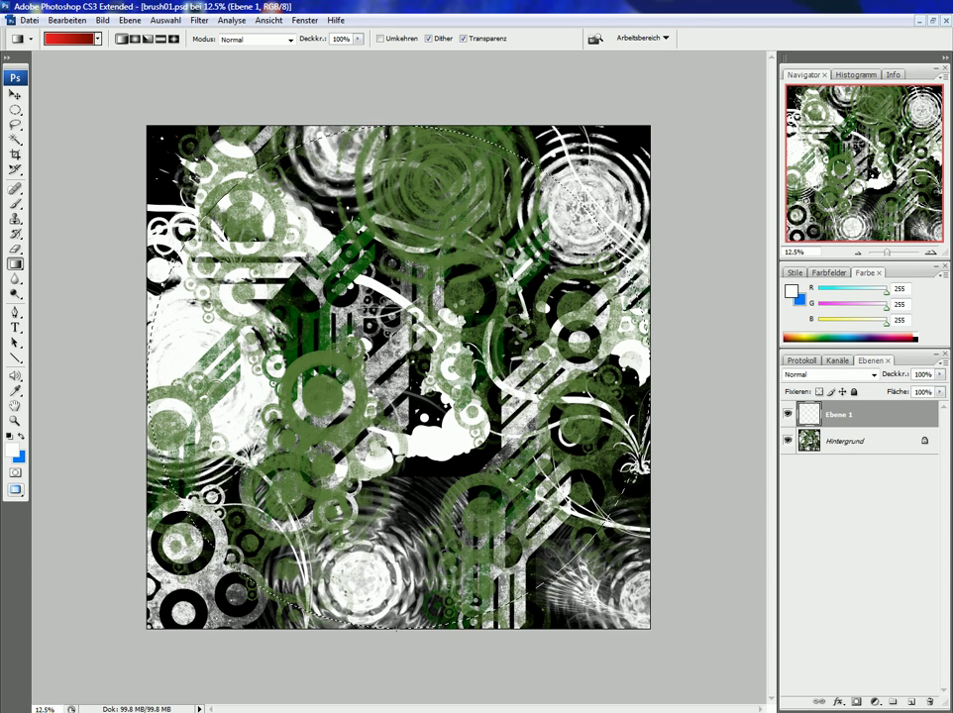
Fill the circle with a bottom-to-top red gradient, then deselect.
{"action": "left_click_drag", "start_coordinate": [398, 630], "coordinate": [398, 188]}
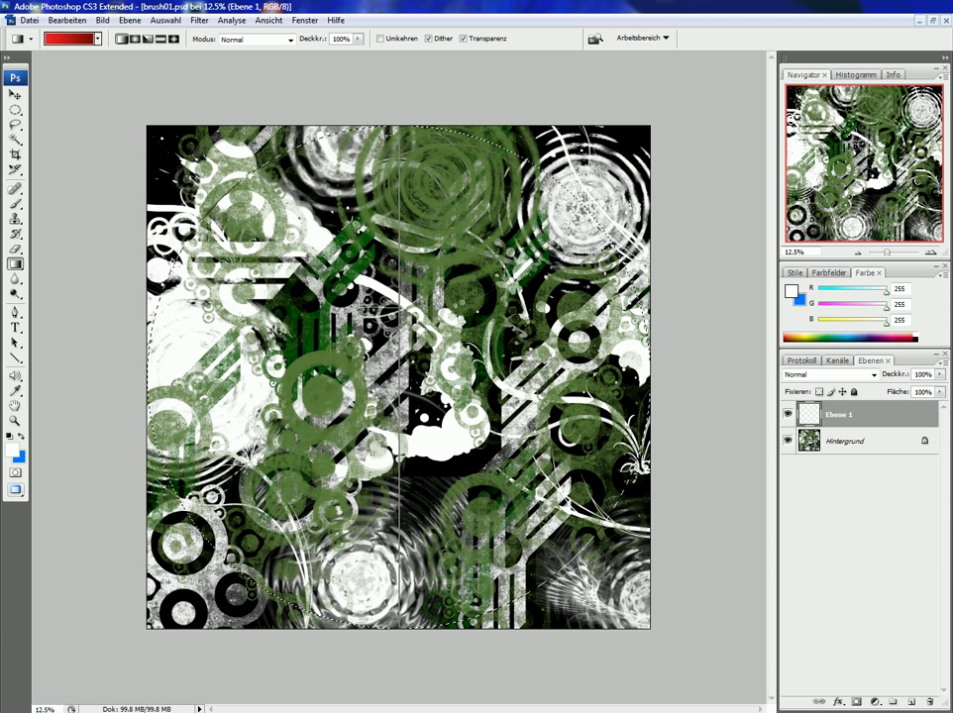
{"action": "left_click_drag", "start_coordinate": [394, 125], "coordinate": [394, 125]}
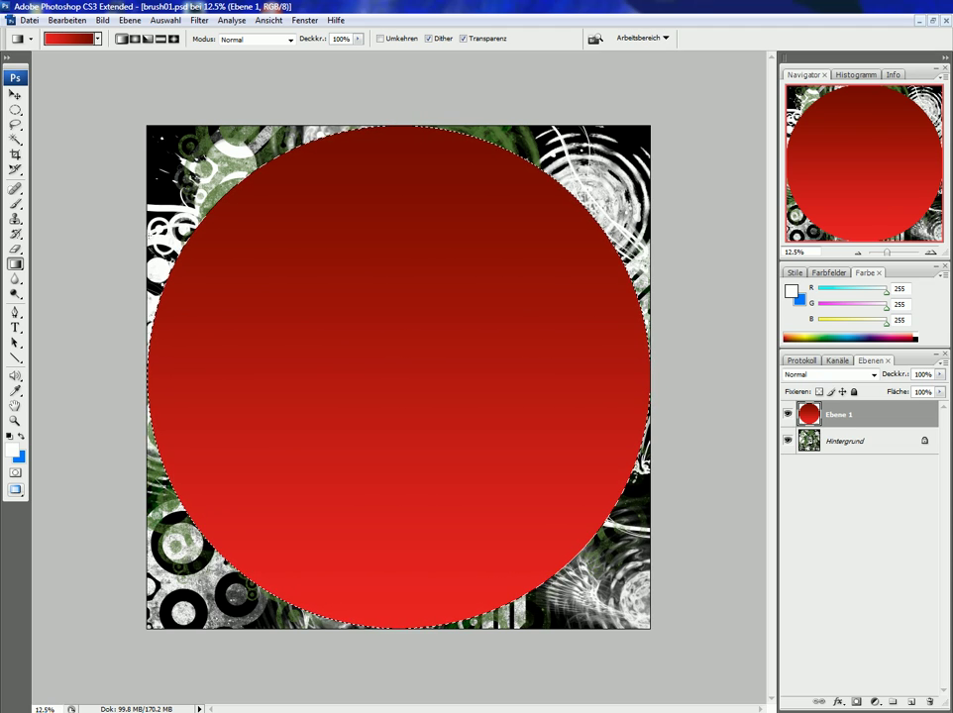
{"action": "key", "text": "ctrl+d"}
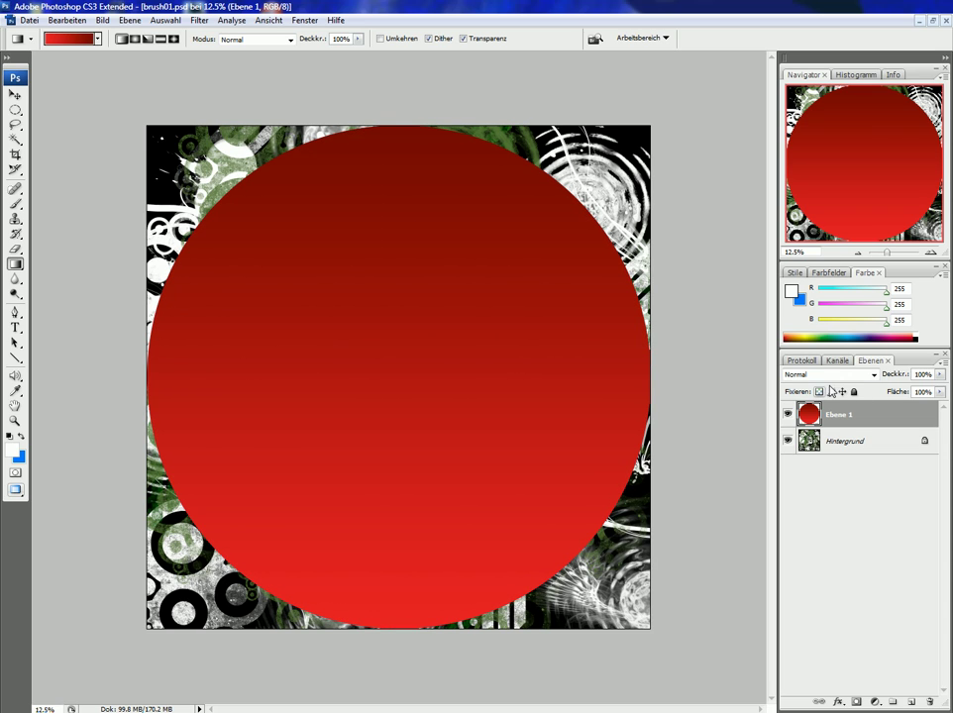
On new layer Ebene 2, draw a wide ellipse across the circle's top and shift it up-right.
{"action": "left_click", "coordinate": [911, 702]}
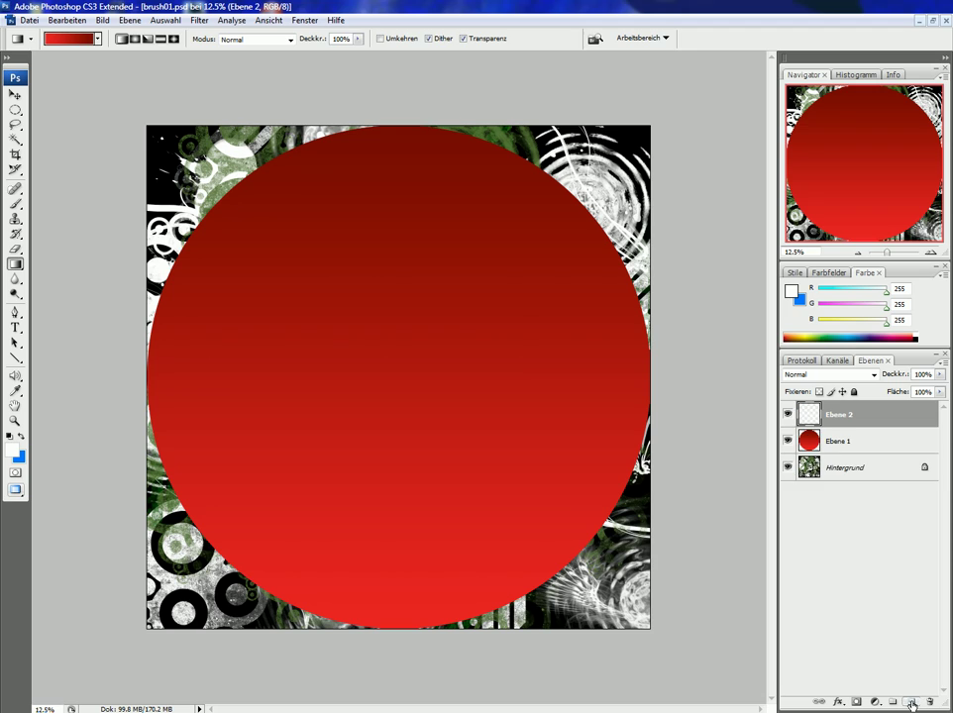
{"action": "key", "text": "m"}
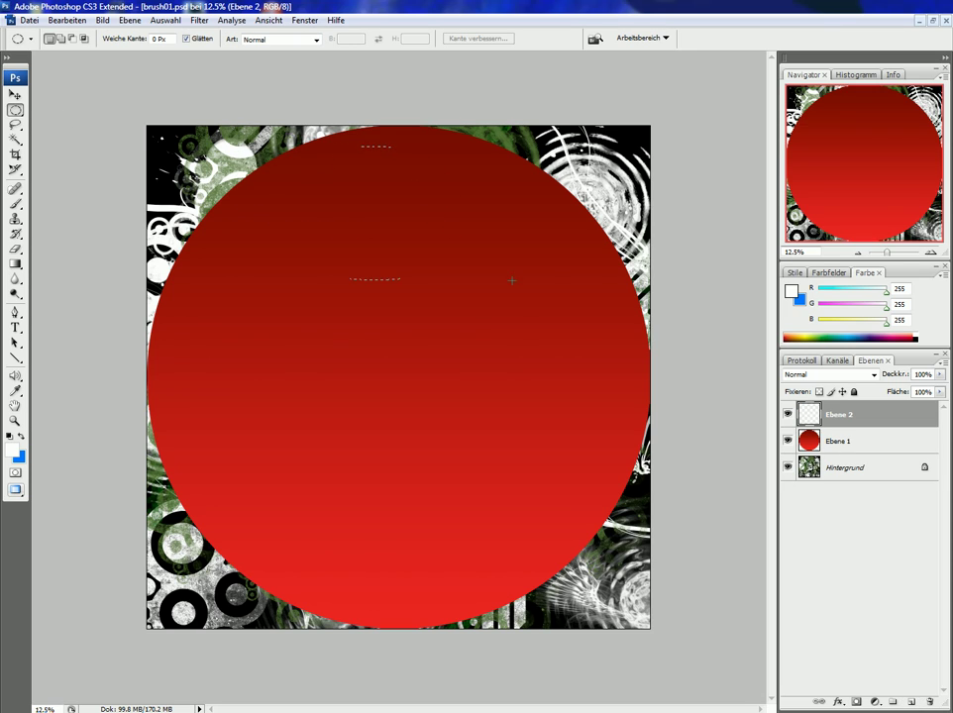
{"action": "left_click_drag", "start_coordinate": [512, 281], "coordinate": [524, 308]}
{"action": "right_click", "coordinate": [525, 304]}
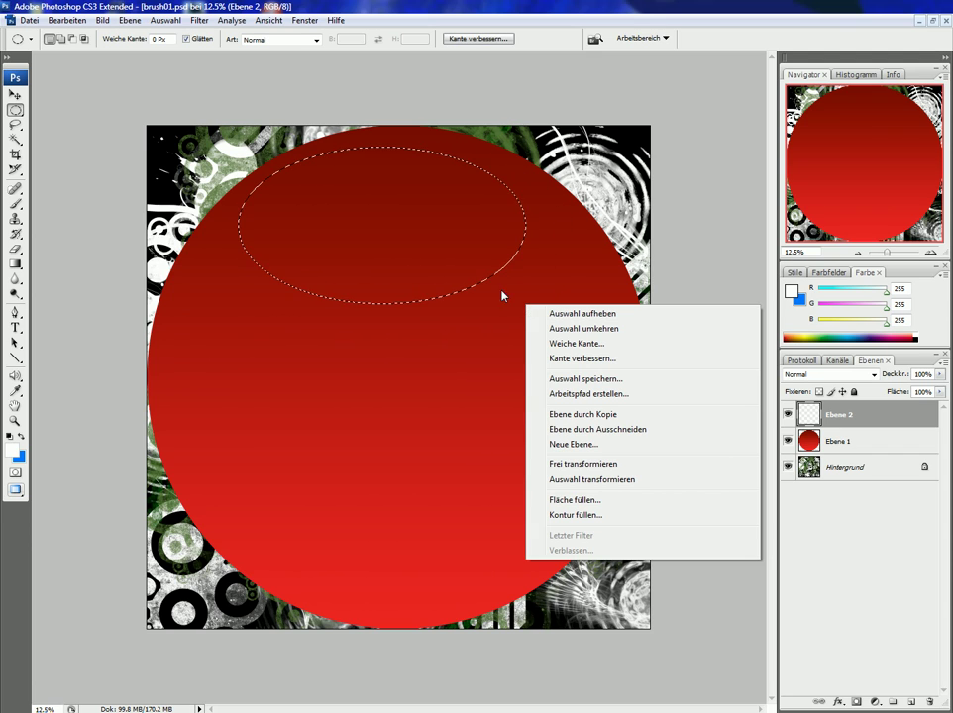
{"action": "left_click", "coordinate": [410, 225]}
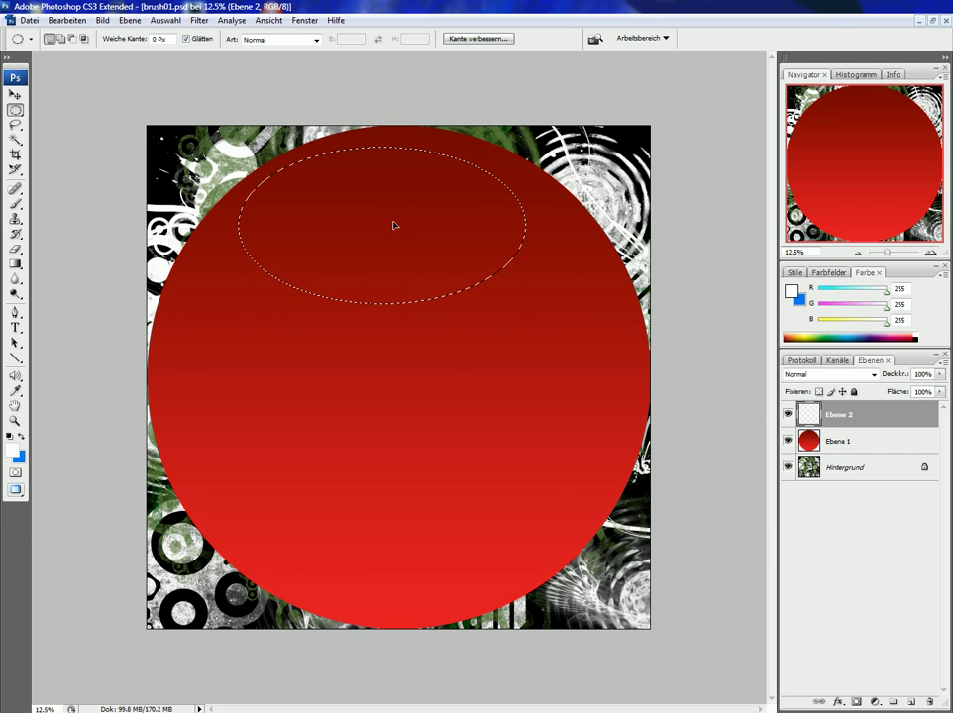
{"action": "left_click_drag", "start_coordinate": [393, 225], "coordinate": [404, 211]}
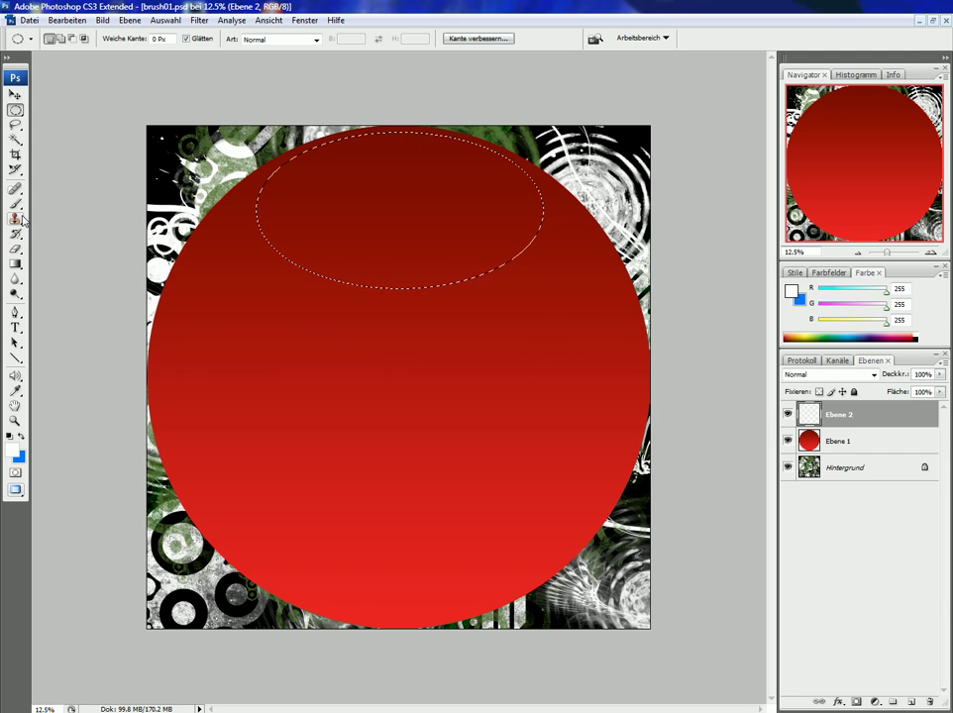
{"action": "left_click_drag", "start_coordinate": [15, 265], "coordinate": [60, 273]}
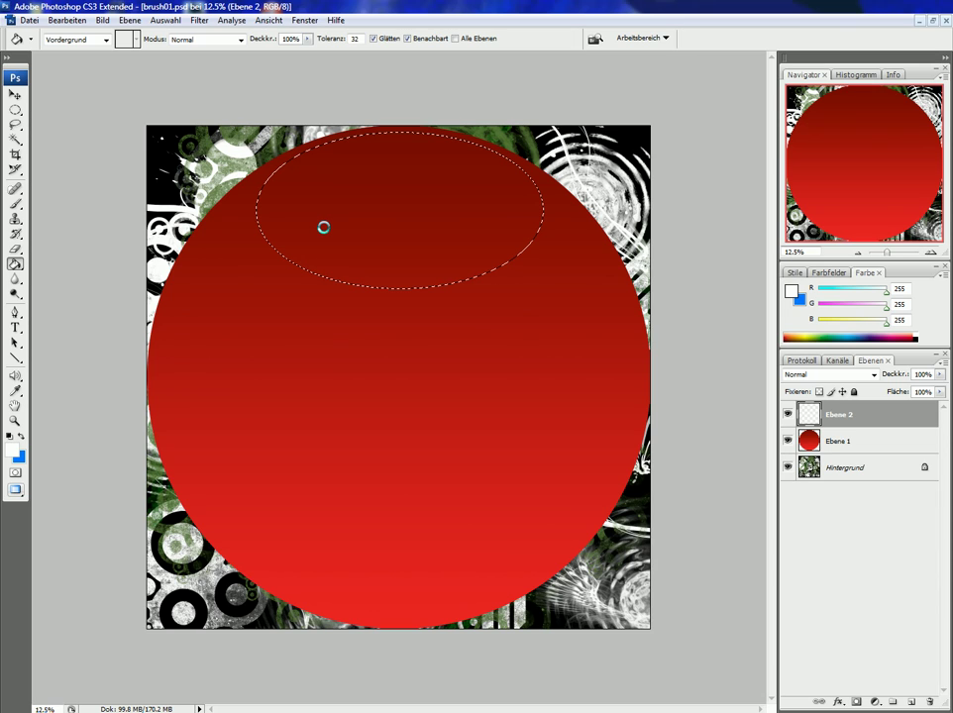
Fill the oval with white, deselect it, and add a layer mask to Ebene 2.
{"action": "left_click", "coordinate": [319, 221]}
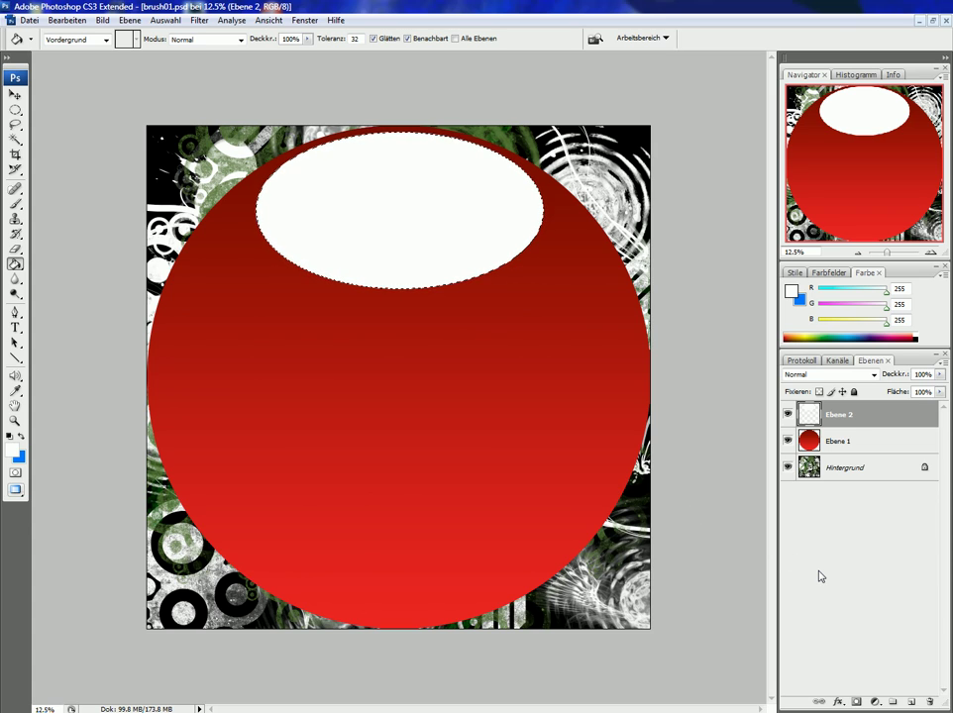
{"action": "key", "text": "ctrl+d"}
{"action": "left_click", "coordinate": [861, 703]}
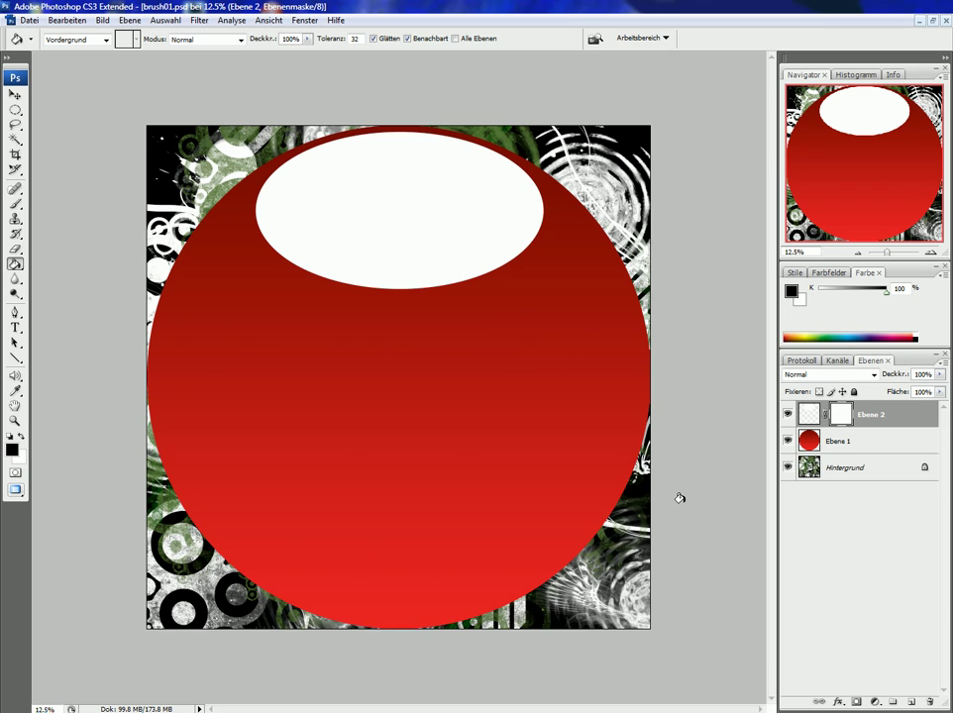
Drag a Foreground-to-Background gradient upward on Ebene 2's mask to fade the oval's bottom.
{"action": "left_click_drag", "start_coordinate": [15, 263], "coordinate": [49, 265]}
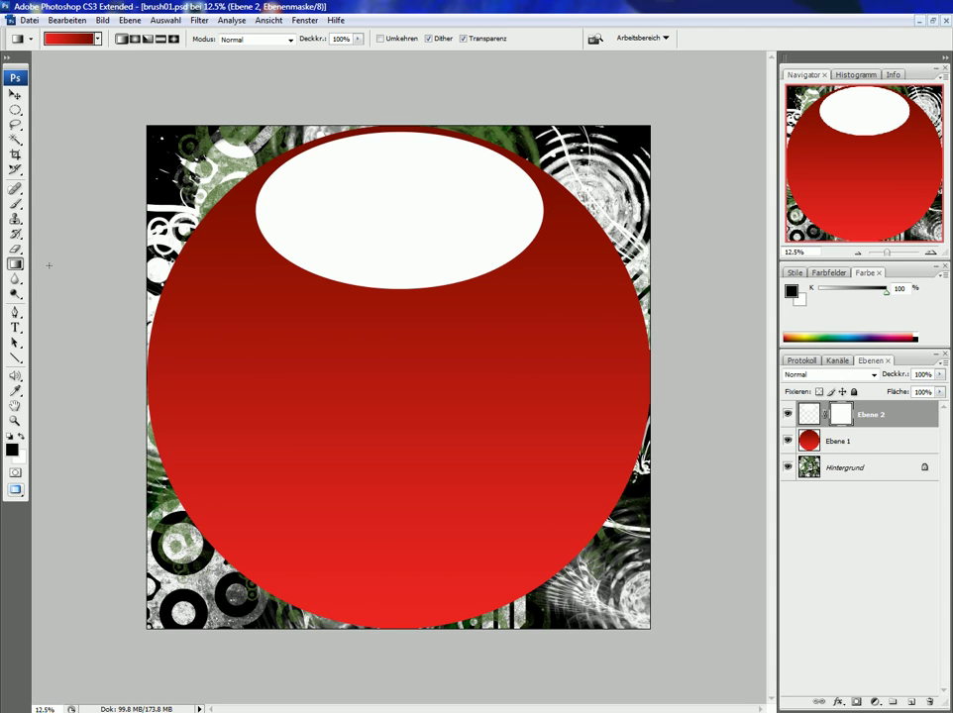
{"action": "left_click", "coordinate": [68, 39]}
{"action": "left_click", "coordinate": [409, 151]}
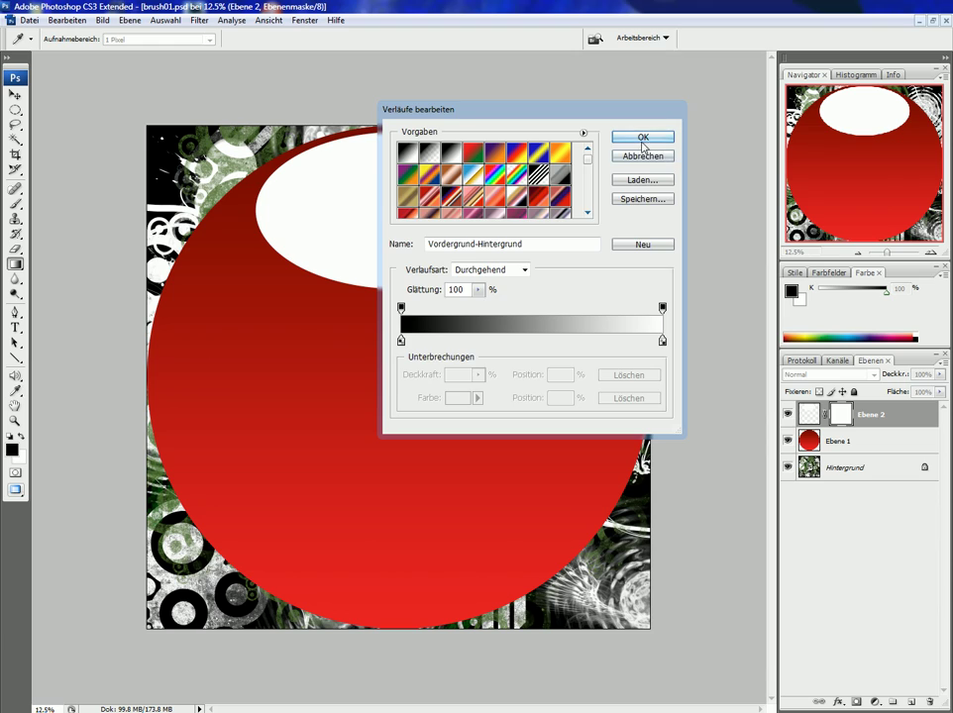
{"action": "left_click", "coordinate": [644, 137]}
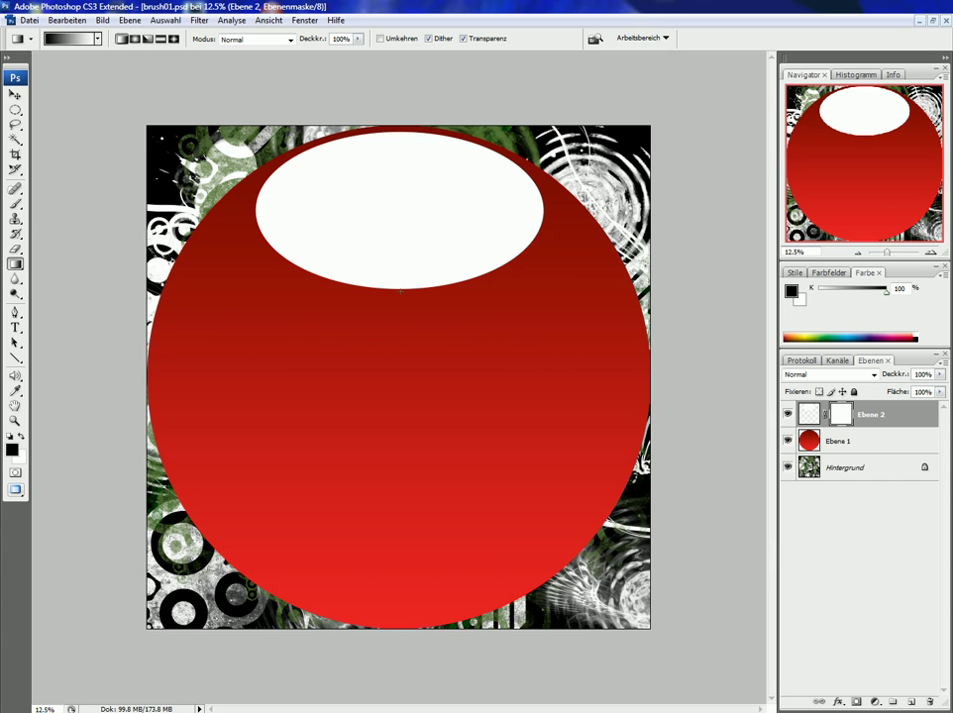
{"action": "mouse_move", "coordinate": [396, 277]}
{"action": "left_mouse_down"}
{"action": "mouse_move", "coordinate": [432, 121]}
{"action": "mouse_move", "coordinate": [401, 110]}
{"action": "left_mouse_up"}
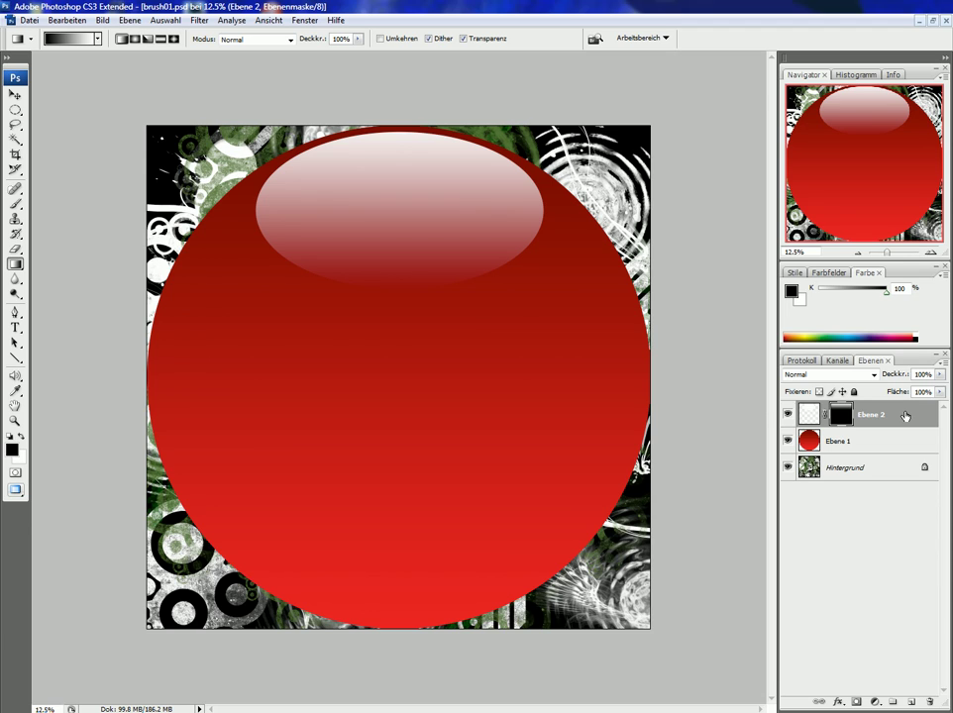
Merge Ebene 2 down into Ebene 1 and set its blend mode to Lichtpunkt.
{"action": "right_click", "coordinate": [905, 416]}
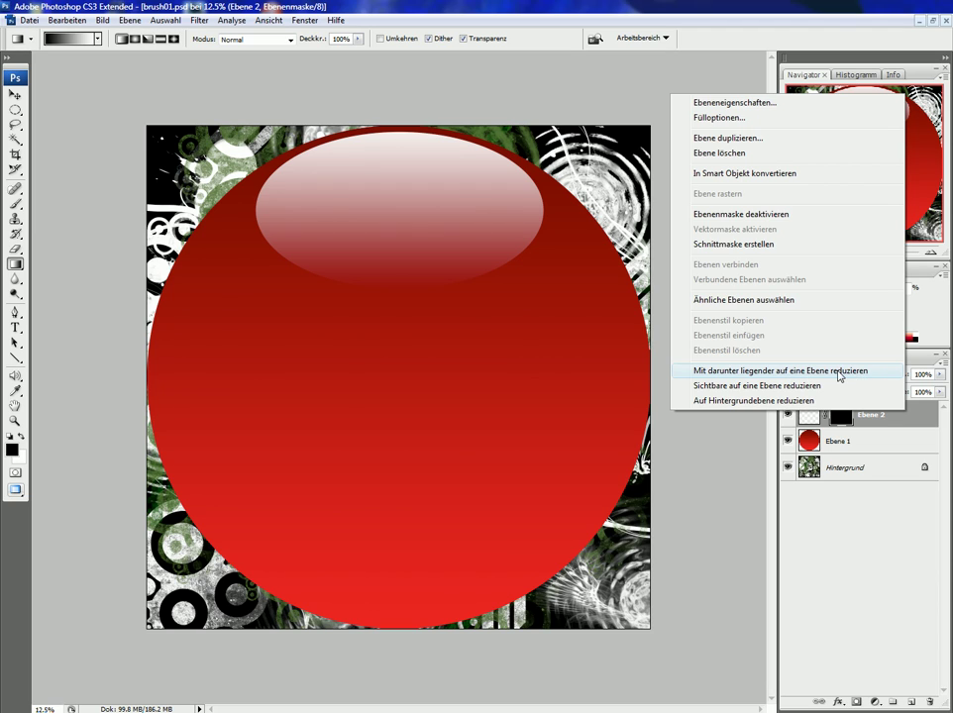
{"action": "left_click", "coordinate": [837, 372]}
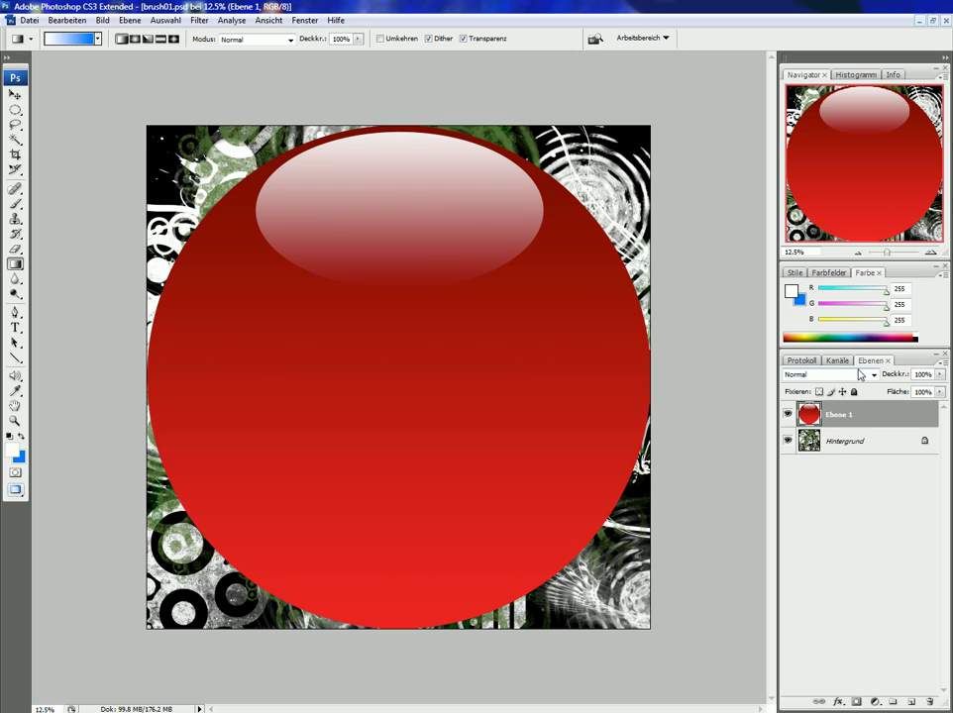
{"action": "left_click", "coordinate": [809, 376]}
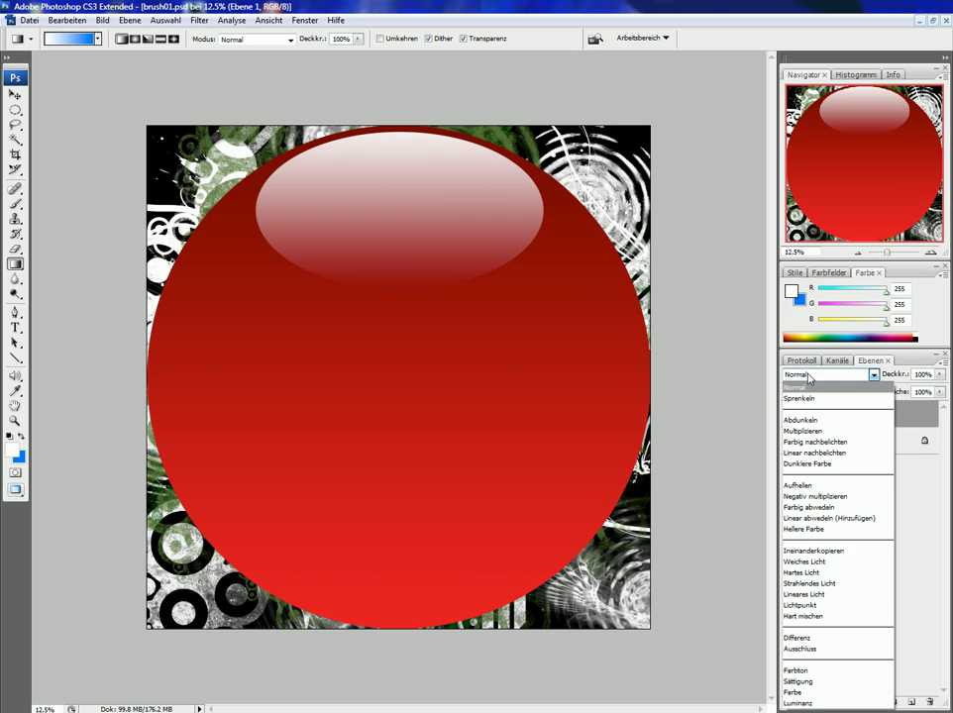
{"action": "left_click", "coordinate": [816, 605]}
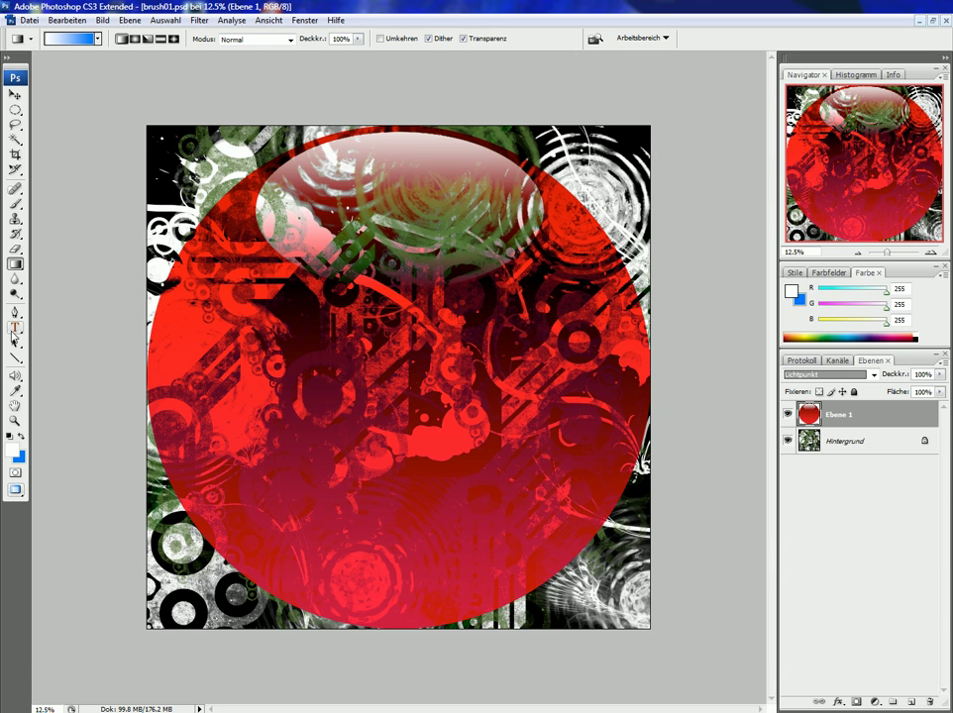
Type white LPeV text across the sphere, removing the stray C, and start Free Transform.
{"action": "key", "text": "t"}
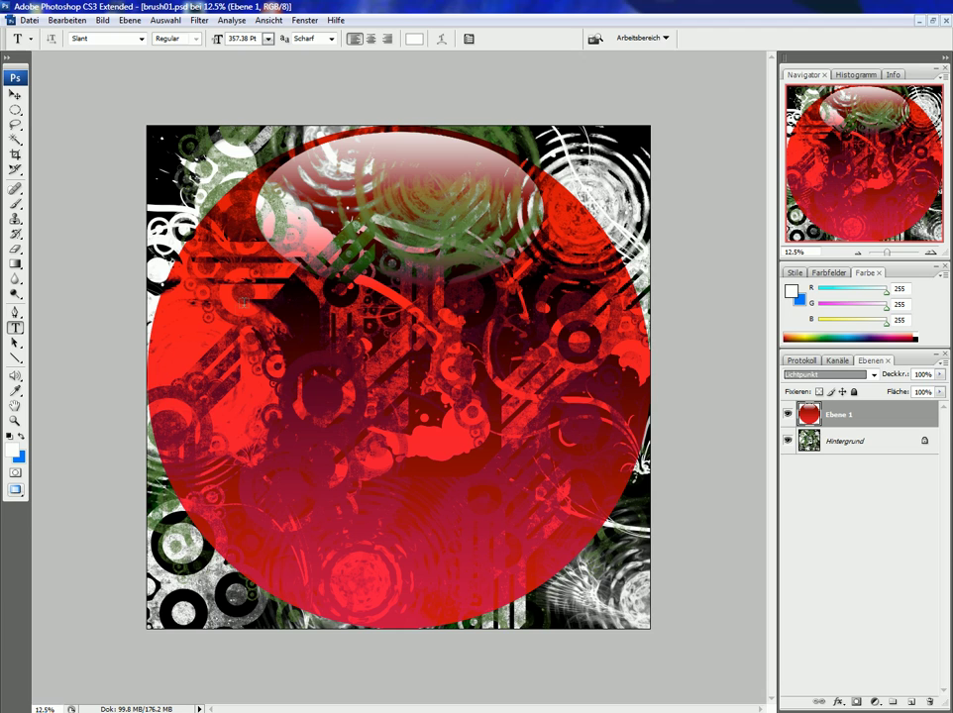
{"action": "left_click_drag", "start_coordinate": [245, 306], "coordinate": [581, 443]}
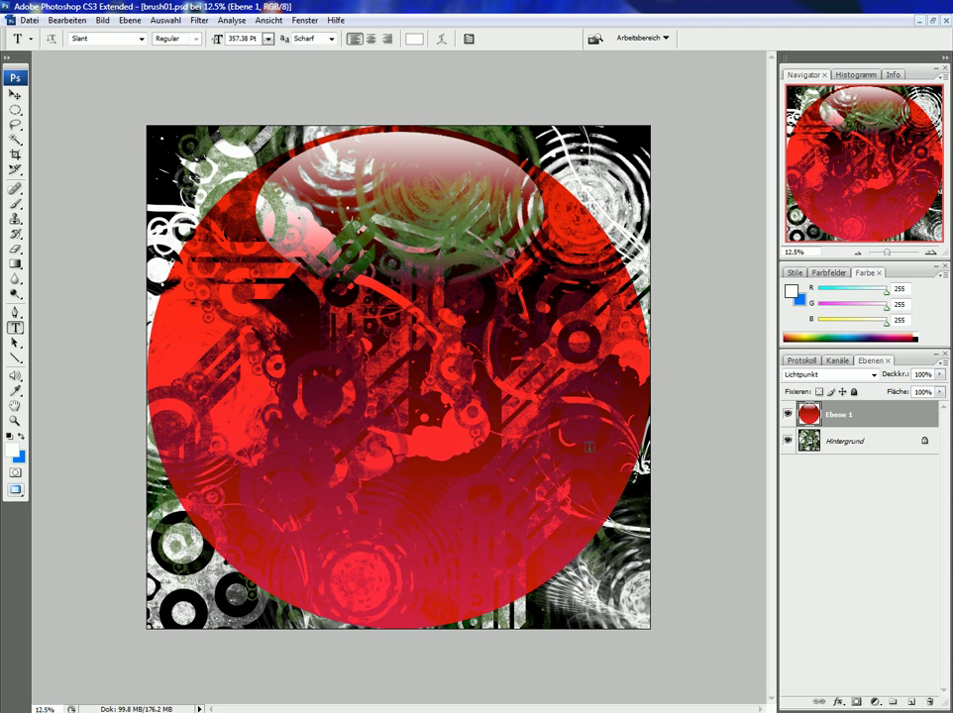
{"action": "left_click_drag", "start_coordinate": [588, 440], "coordinate": [590, 450]}
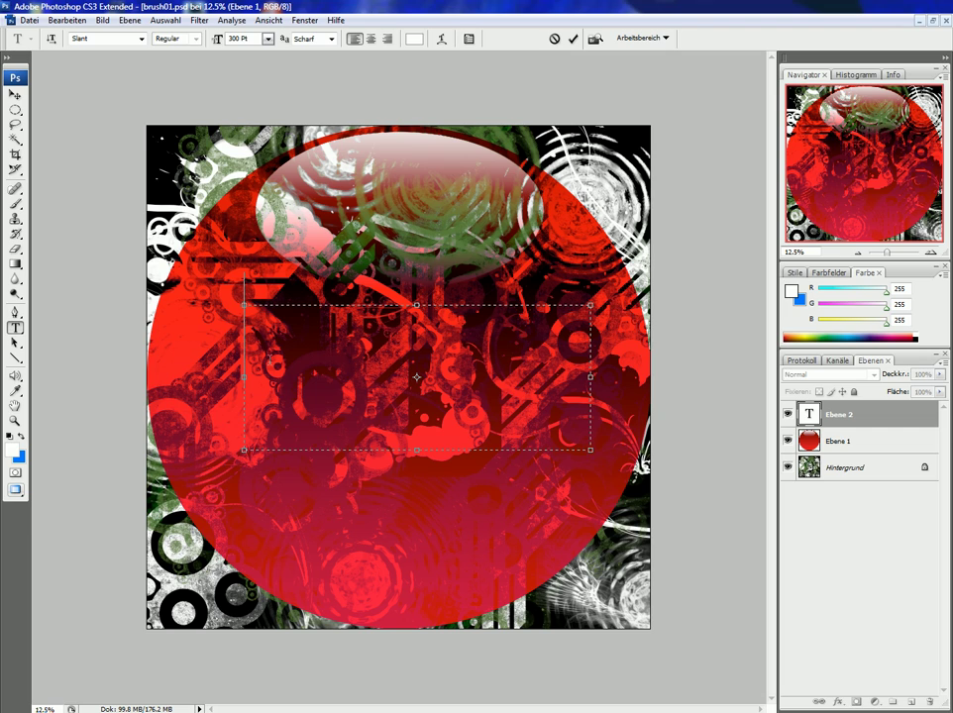
{"action": "type", "text": "LPE"}
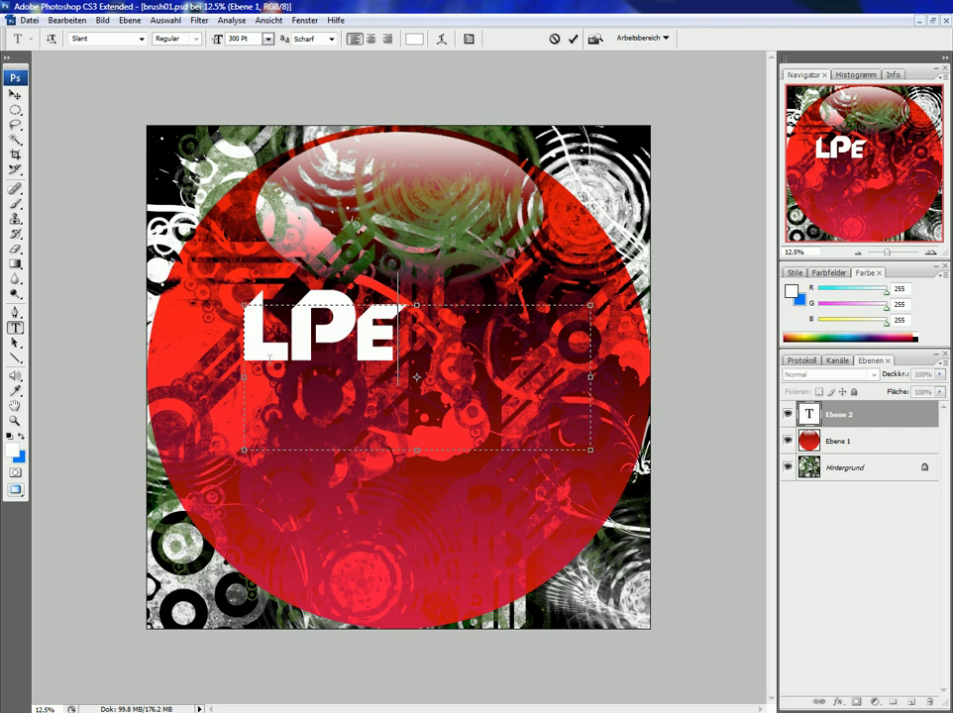
{"action": "type", "text": "CV"}
{"action": "key", "text": "Left"}
{"action": "key", "text": "BackSpace"}
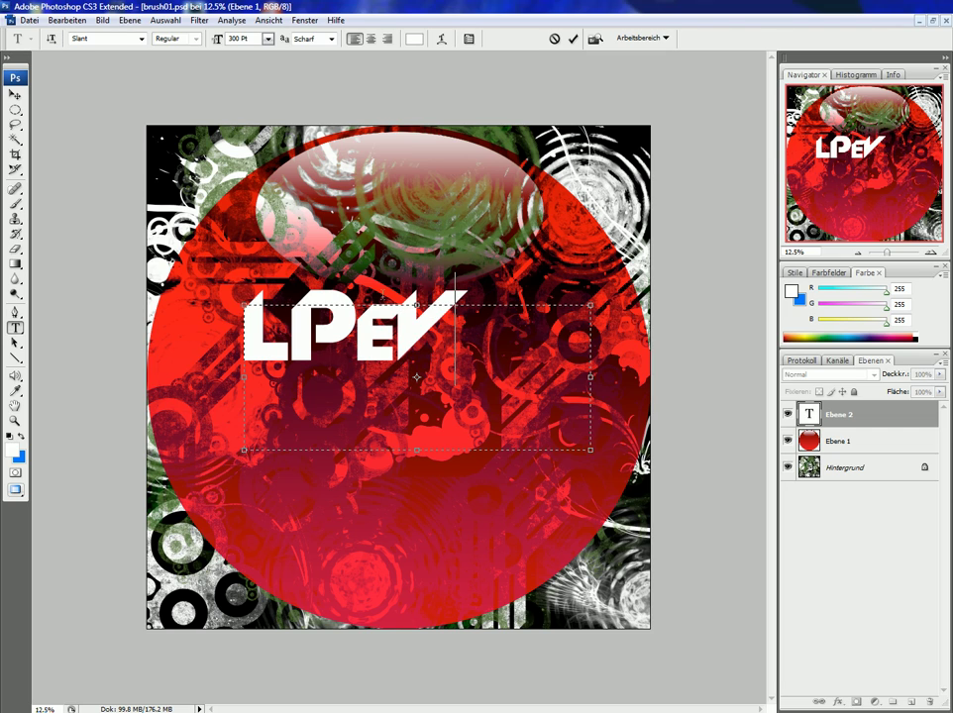
{"action": "left_click", "coordinate": [62, 21]}
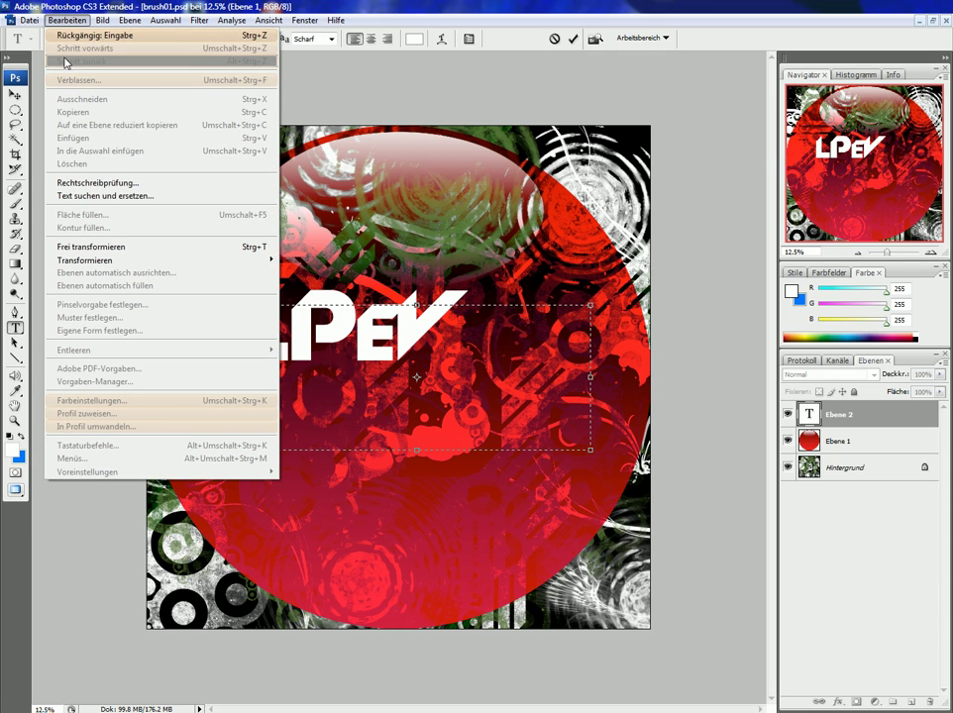
{"action": "left_click", "coordinate": [89, 246]}
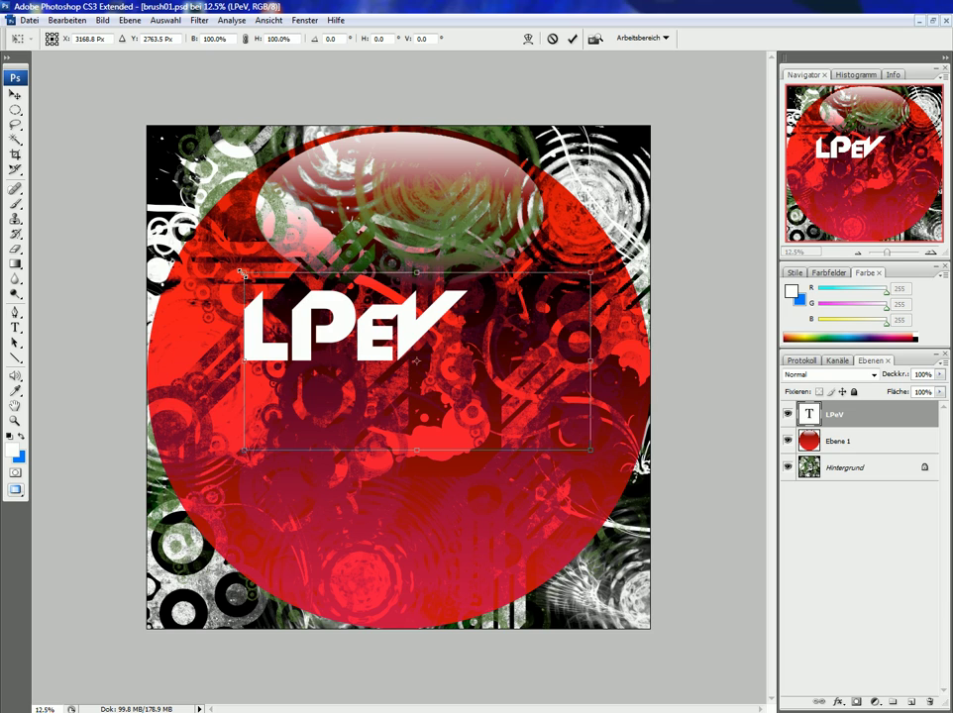
Scale LPeV to 125.8%, centre it on the sphere, rotate it -27.1° and commit.
{"action": "left_click_drag", "start_coordinate": [244, 269], "coordinate": [155, 227]}
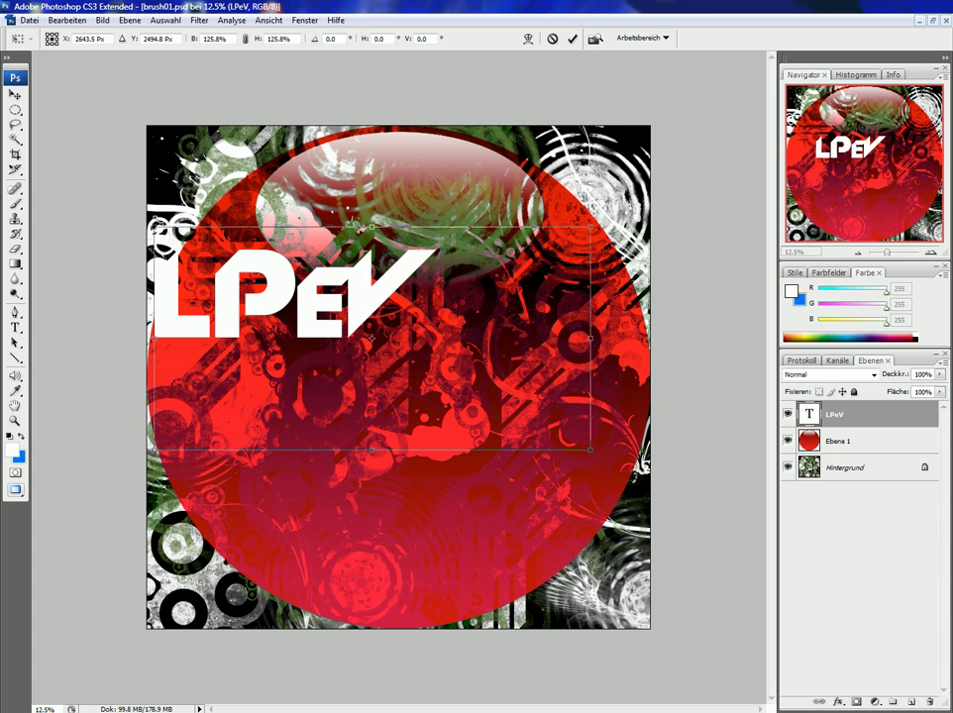
{"action": "left_click_drag", "start_coordinate": [155, 226], "coordinate": [206, 247]}
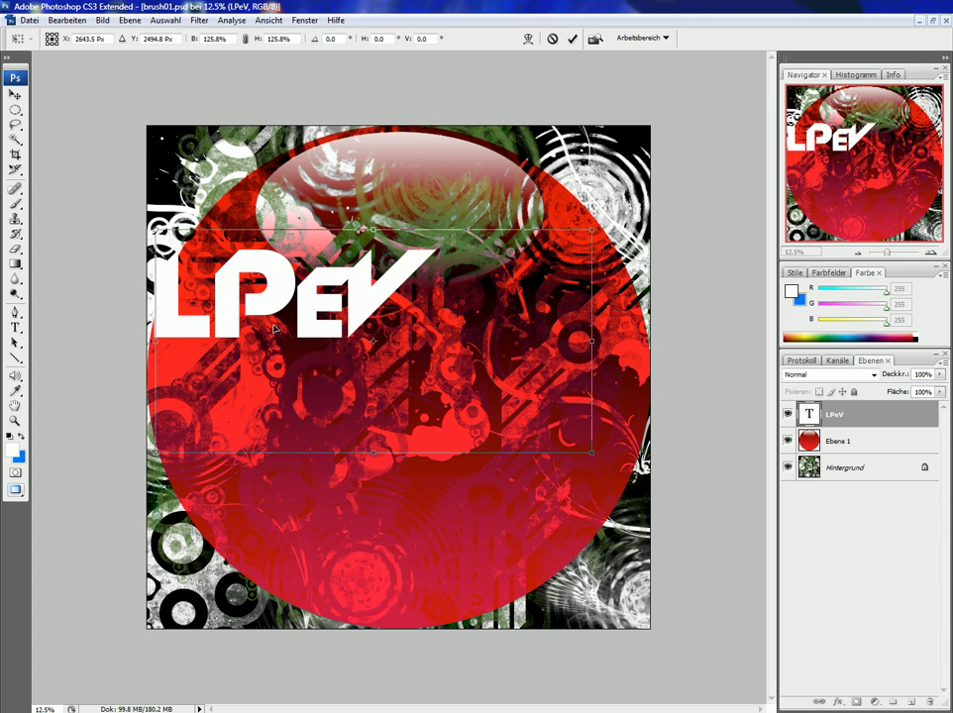
{"action": "mouse_move", "coordinate": [264, 295]}
{"action": "left_mouse_down"}
{"action": "mouse_move", "coordinate": [399, 406]}
{"action": "mouse_move", "coordinate": [390, 399]}
{"action": "left_mouse_up"}
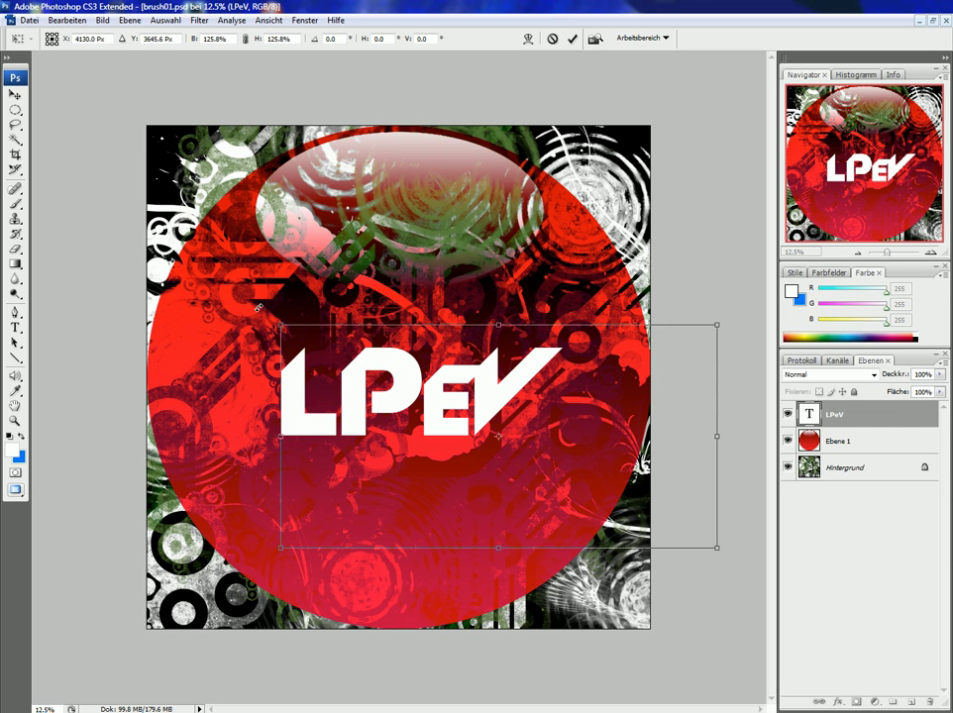
{"action": "mouse_move", "coordinate": [262, 305]}
{"action": "left_mouse_down"}
{"action": "mouse_move", "coordinate": [206, 426]}
{"action": "mouse_move", "coordinate": [260, 332]}
{"action": "left_mouse_up"}
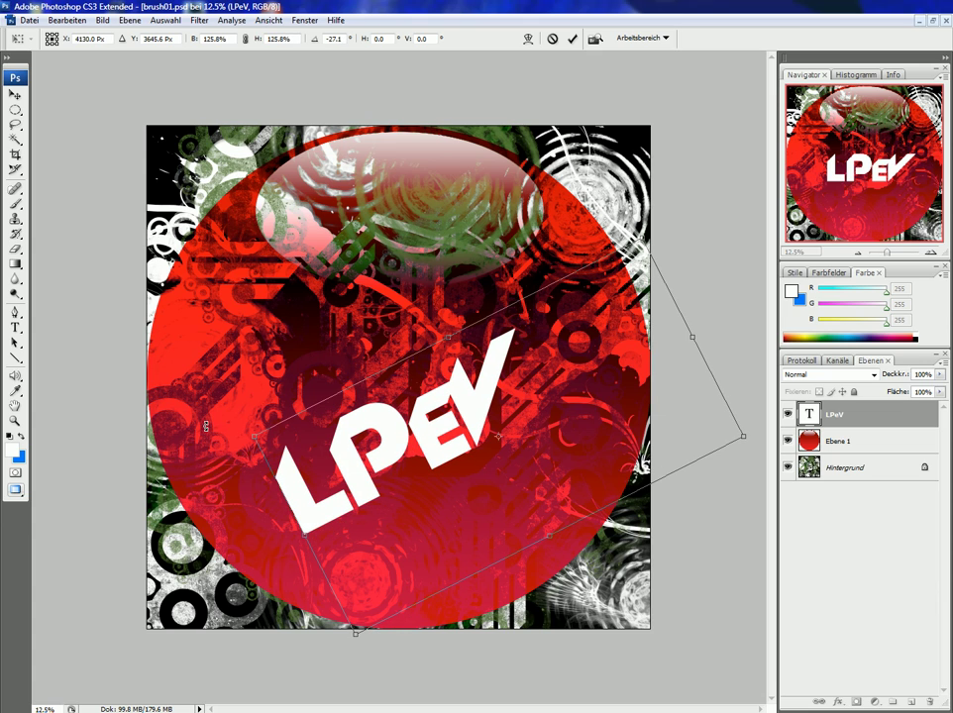
{"action": "left_click_drag", "start_coordinate": [421, 433], "coordinate": [426, 401]}
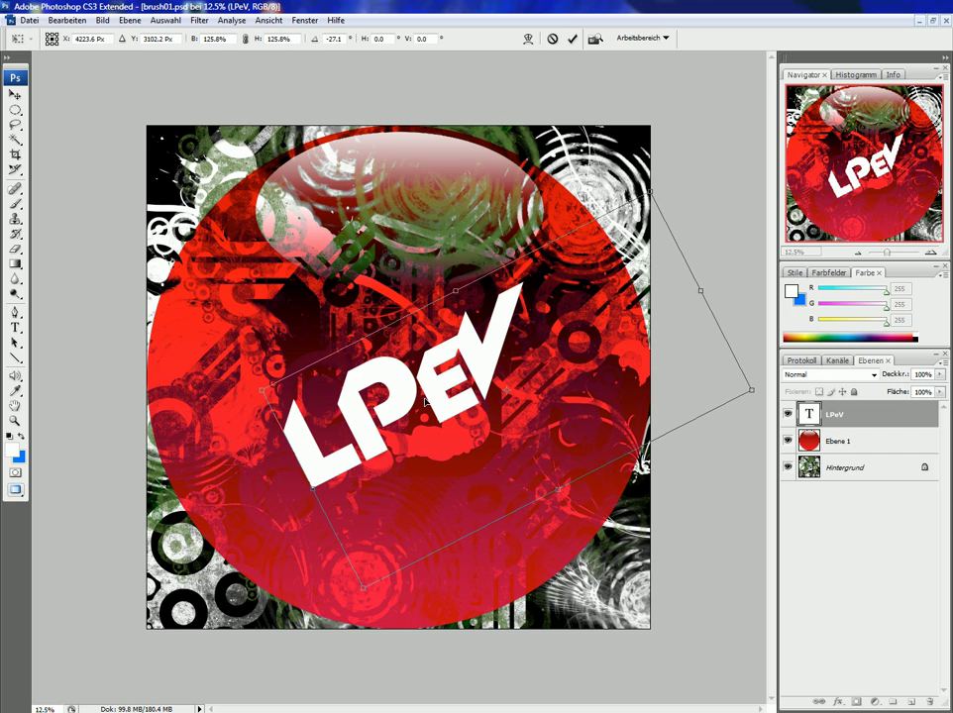
{"action": "key", "text": "Return"}
{"action": "key", "text": "t"}
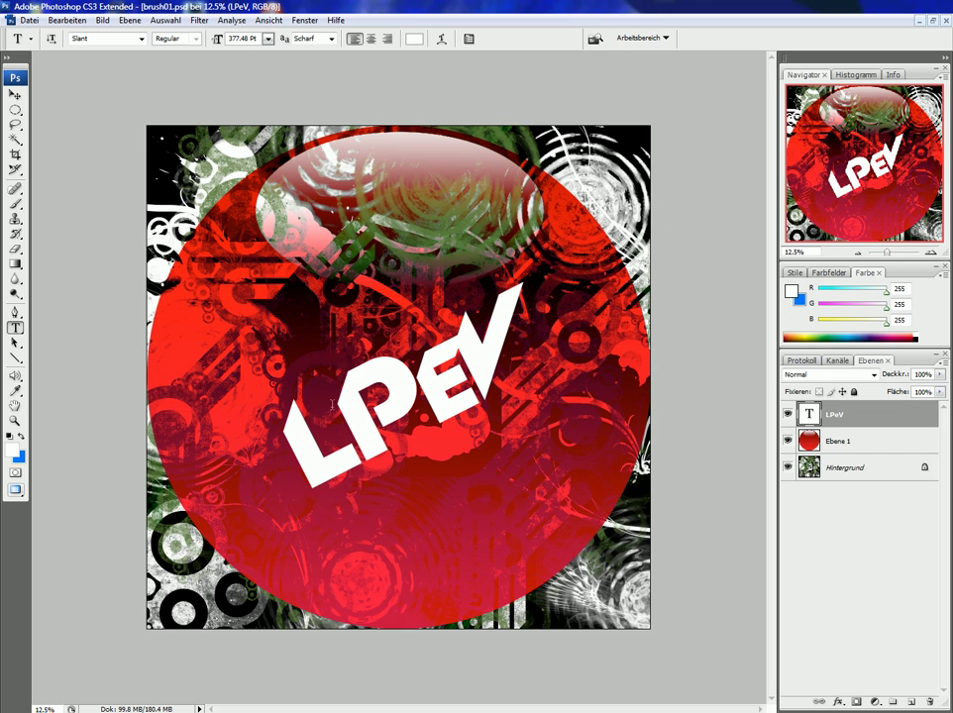